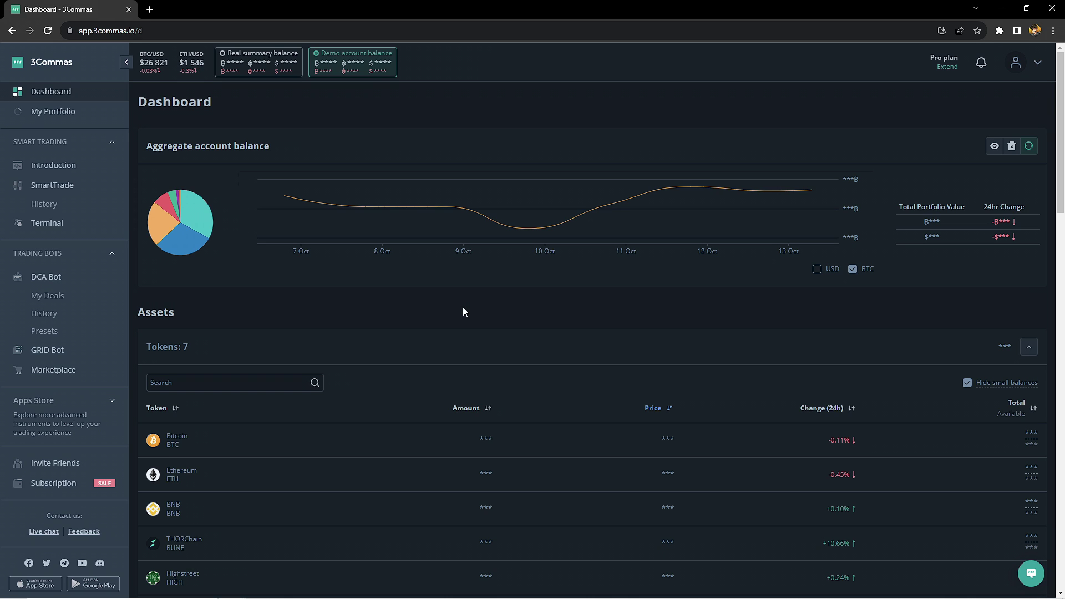
Step: Go to GRID Bot, dismiss the strategy picker and start a new bot from the Stable strategy
{"action": "left_click", "coordinate": [61, 359]}
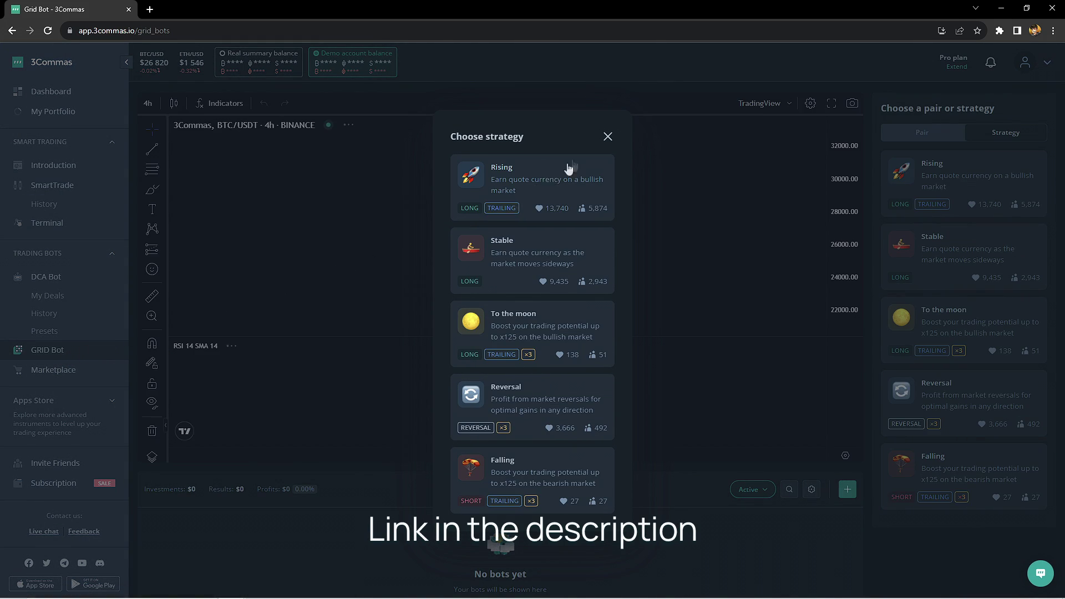
{"action": "left_click", "coordinate": [607, 138]}
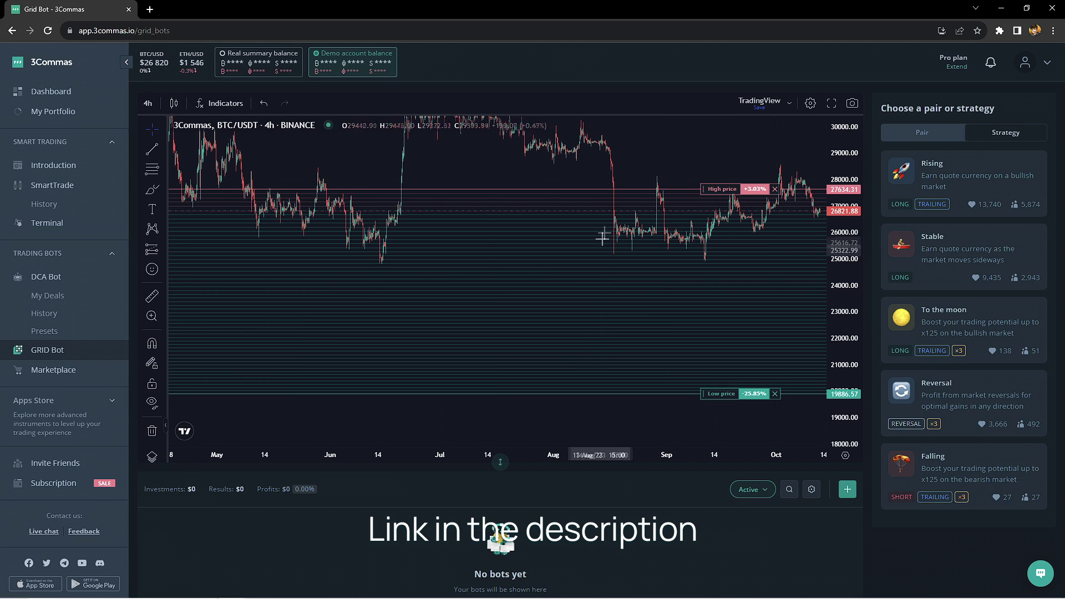
{"action": "left_click_drag", "start_coordinate": [629, 169], "coordinate": [627, 255]}
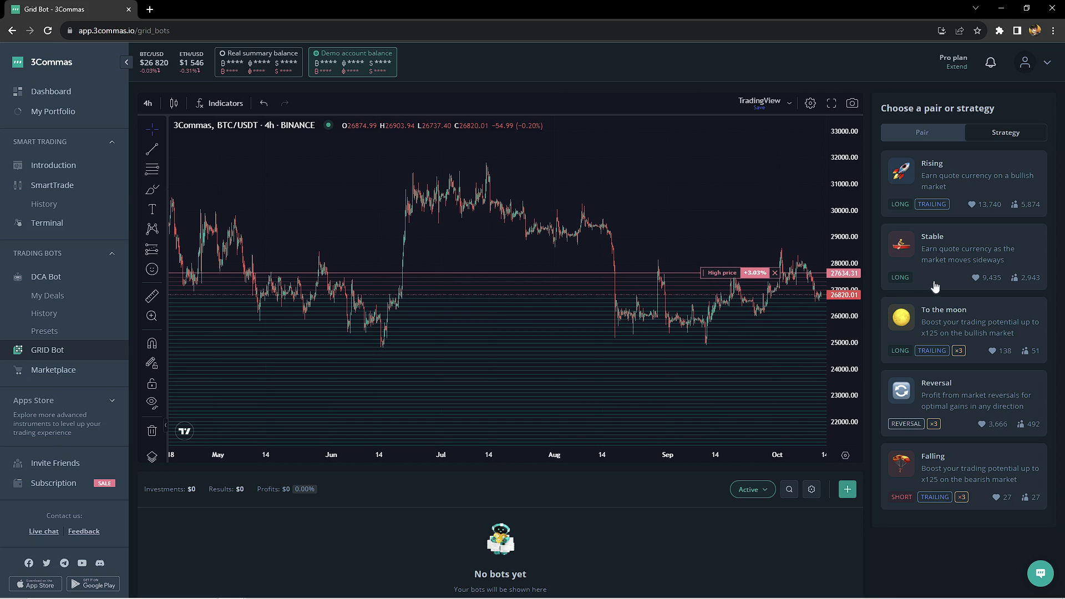
{"action": "left_click", "coordinate": [940, 263]}
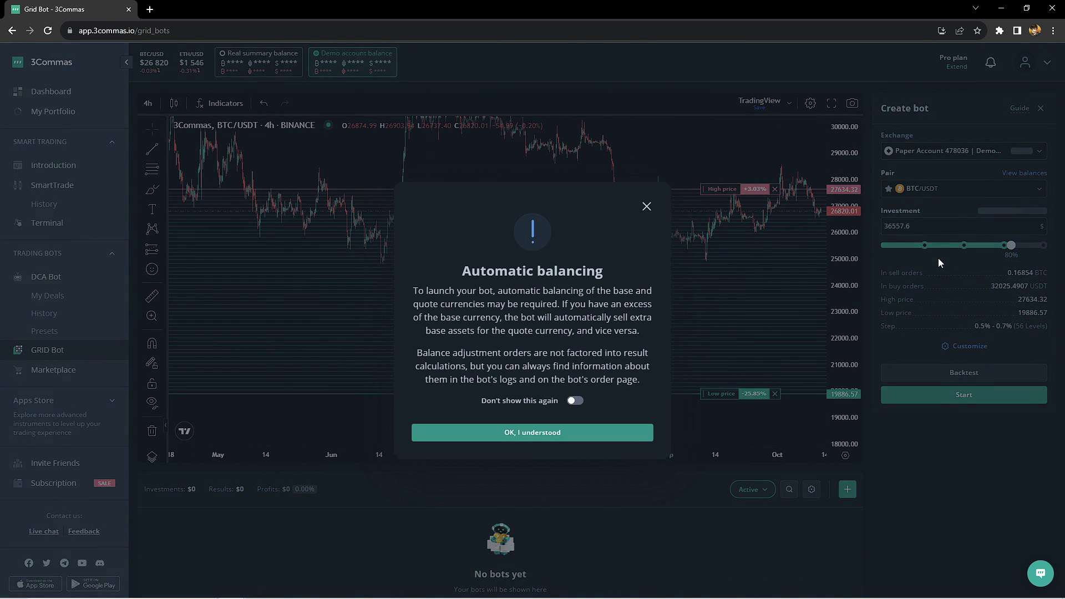
Step: Acknowledge the balancing notice, choose the BTC/USDT pair and set the investment to 2000
{"action": "left_click", "coordinate": [593, 433]}
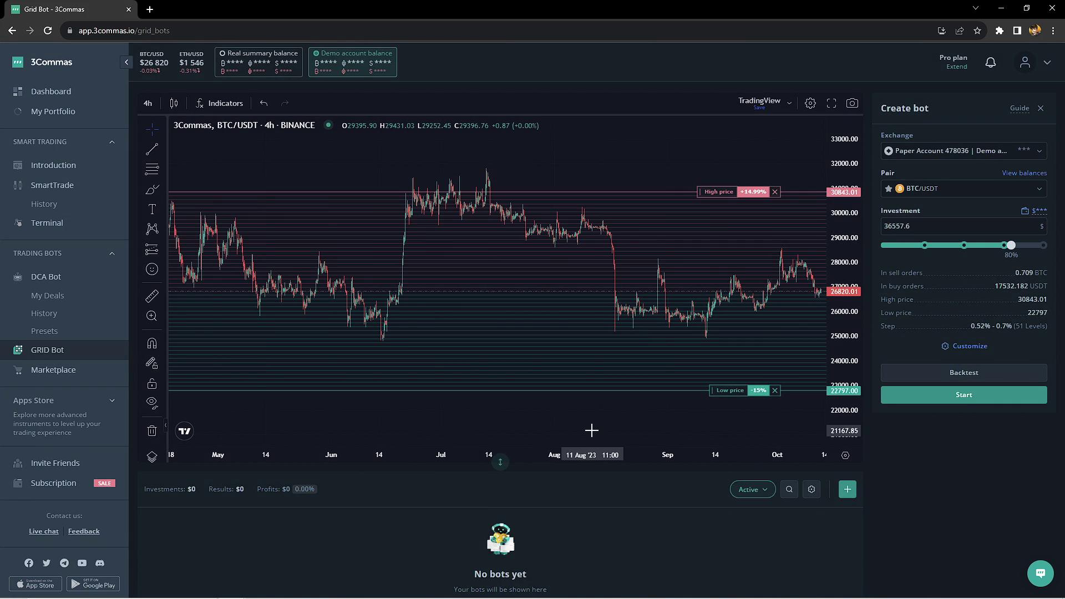
{"action": "left_click", "coordinate": [926, 189]}
{"action": "left_click", "coordinate": [932, 274]}
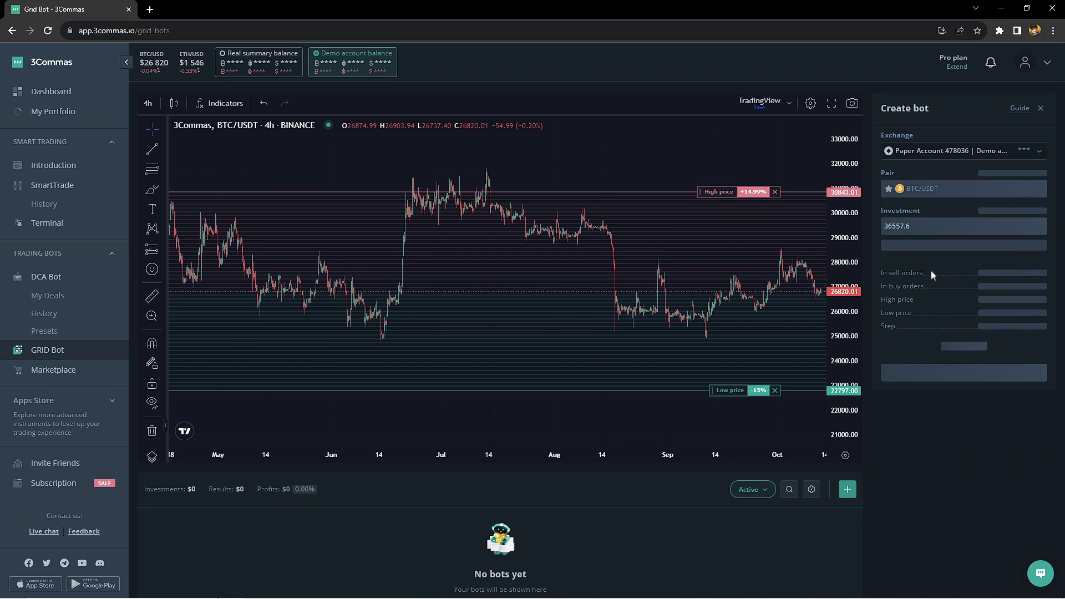
{"action": "left_click_drag", "start_coordinate": [916, 227], "coordinate": [898, 227]}
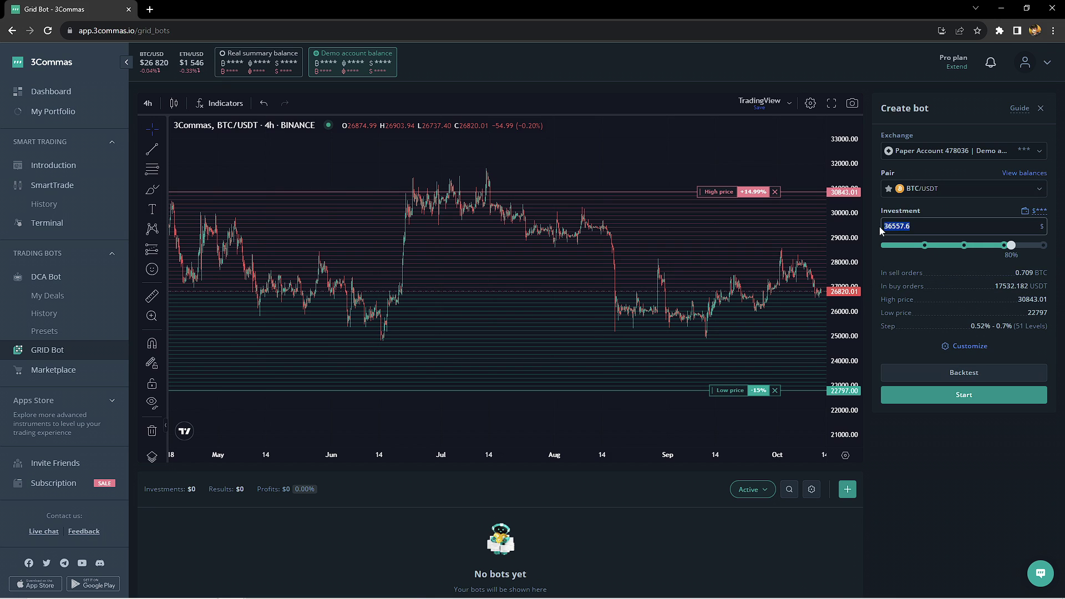
{"action": "type", "text": "2000"}
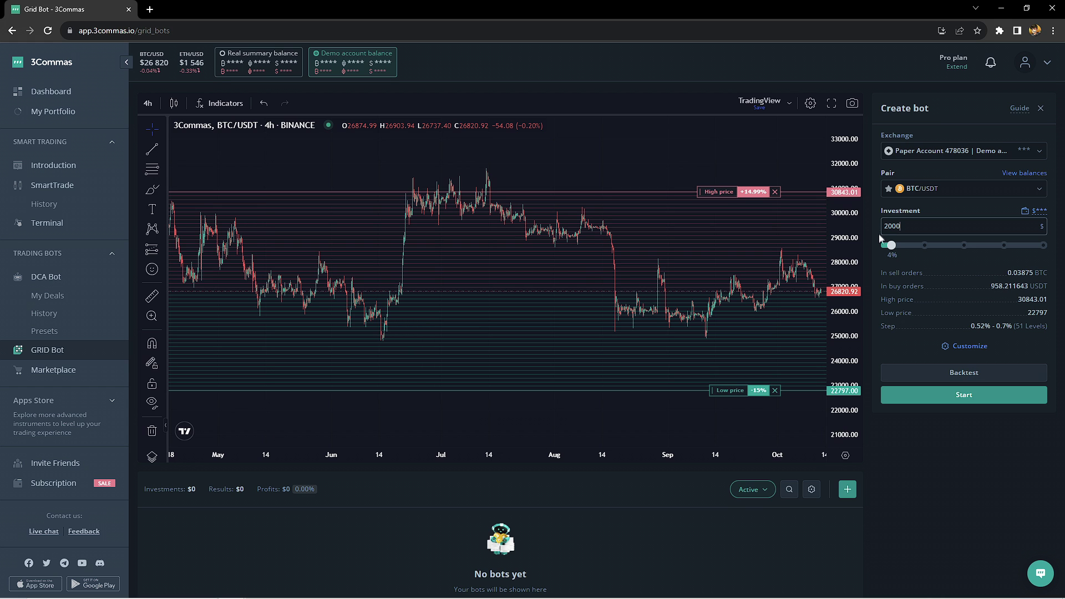
{"action": "left_click", "coordinate": [946, 348]}
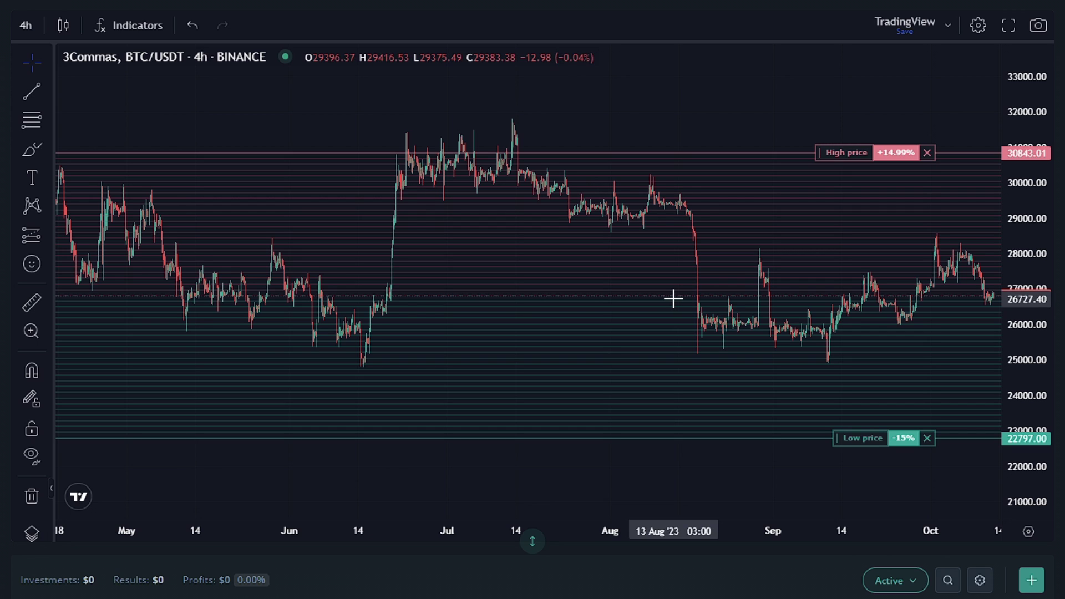
{"action": "scroll", "coordinate": [672, 301], "scroll_direction": "down", "scroll_amount": 2}
{"action": "scroll", "coordinate": [670, 301], "scroll_direction": "down", "scroll_amount": 2}
{"action": "scroll", "coordinate": [666, 304], "scroll_direction": "down", "scroll_amount": 2}
{"action": "scroll", "coordinate": [663, 305], "scroll_direction": "down", "scroll_amount": 2}
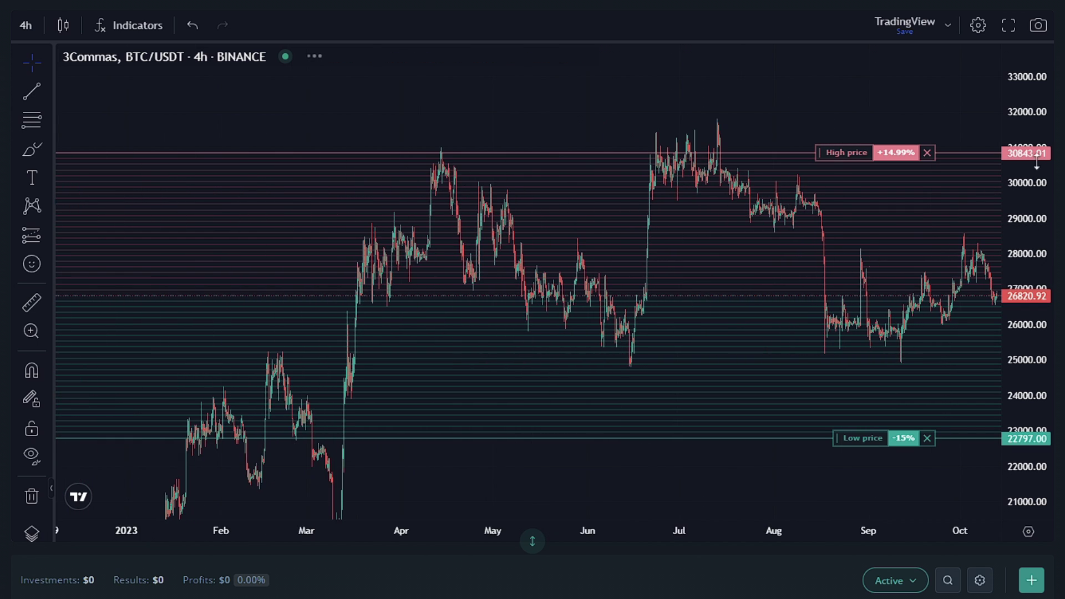
Step: Drag the grid's high price to 31822.94 and low price to 24797.05 on the chart
{"action": "left_click_drag", "start_coordinate": [1024, 274], "coordinate": [1021, 358]}
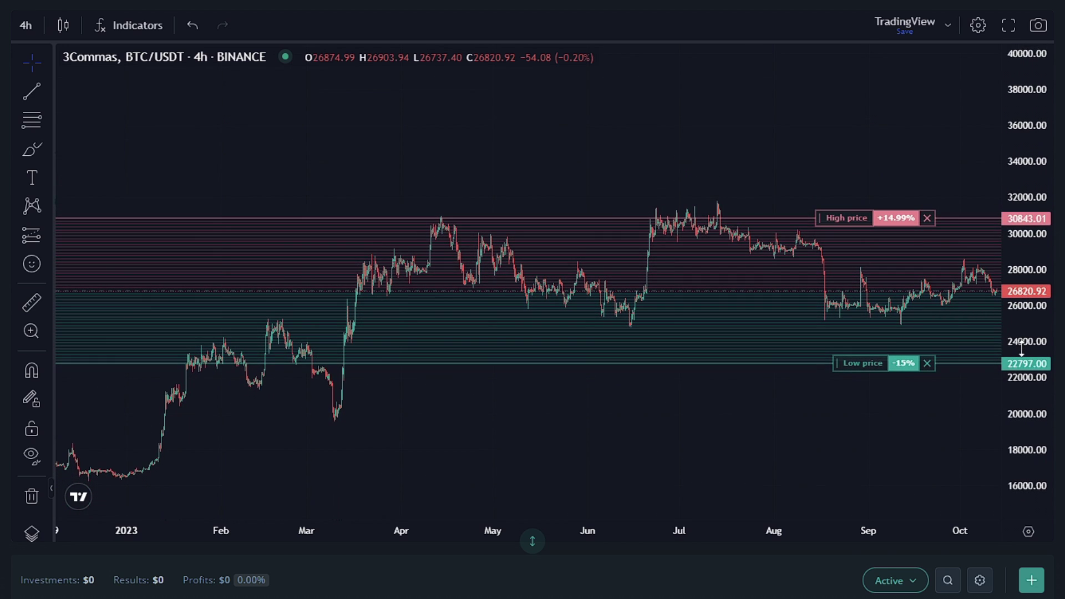
{"action": "scroll", "coordinate": [751, 466], "scroll_direction": "down", "scroll_amount": 2}
{"action": "scroll", "coordinate": [745, 452], "scroll_direction": "down", "scroll_amount": 2}
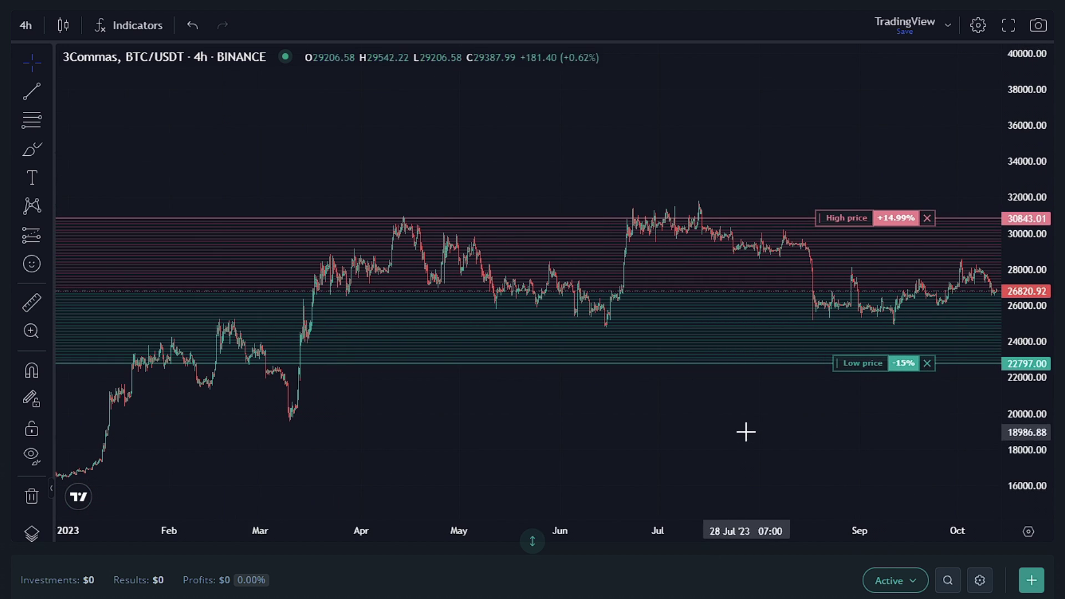
{"action": "left_click_drag", "start_coordinate": [830, 230], "coordinate": [827, 200]}
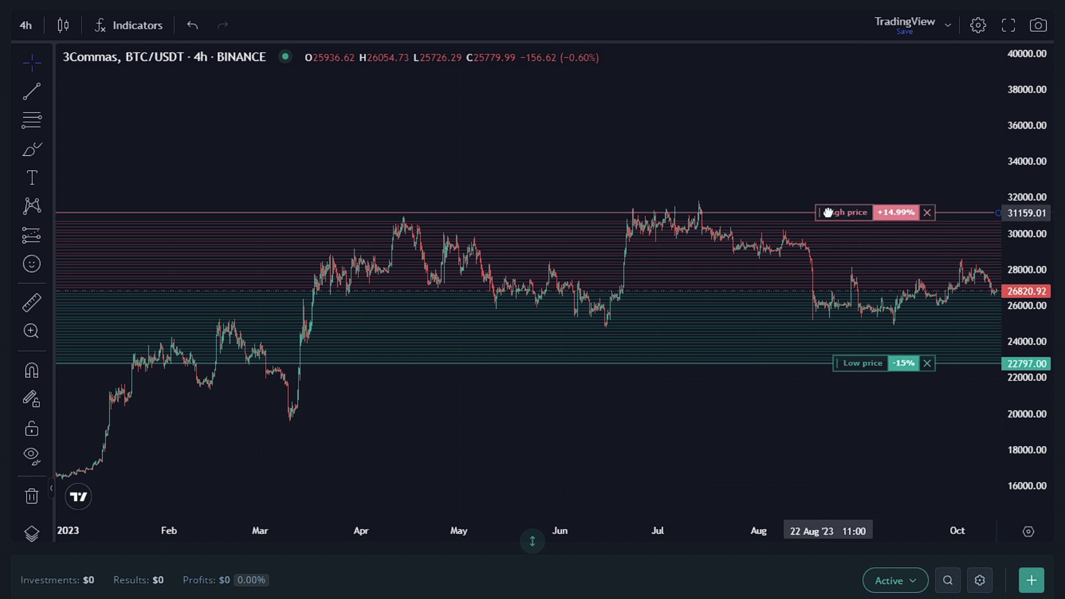
{"action": "left_click_drag", "start_coordinate": [827, 200], "coordinate": [825, 200]}
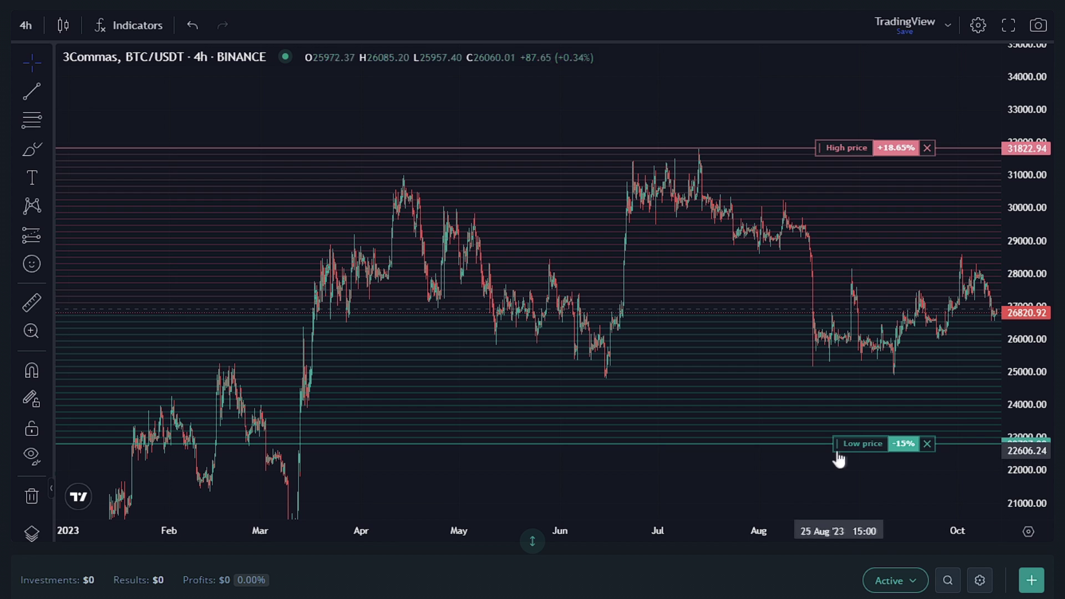
{"action": "scroll", "coordinate": [728, 475], "scroll_direction": "down", "scroll_amount": 2}
{"action": "left_click_drag", "start_coordinate": [1023, 119], "coordinate": [1022, 192]}
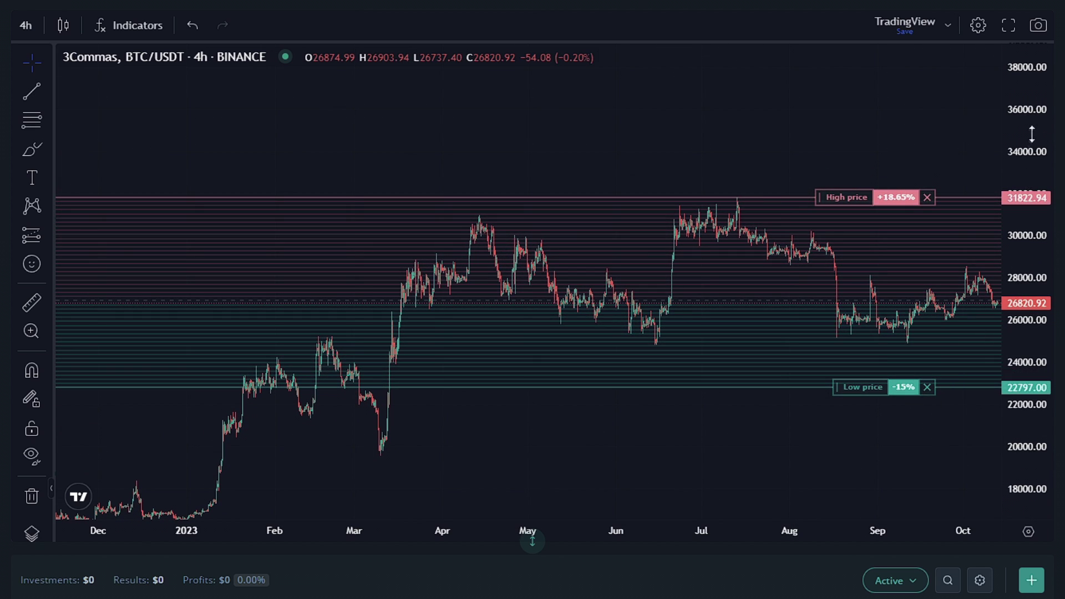
{"action": "left_click_drag", "start_coordinate": [1033, 138], "coordinate": [1033, 183]}
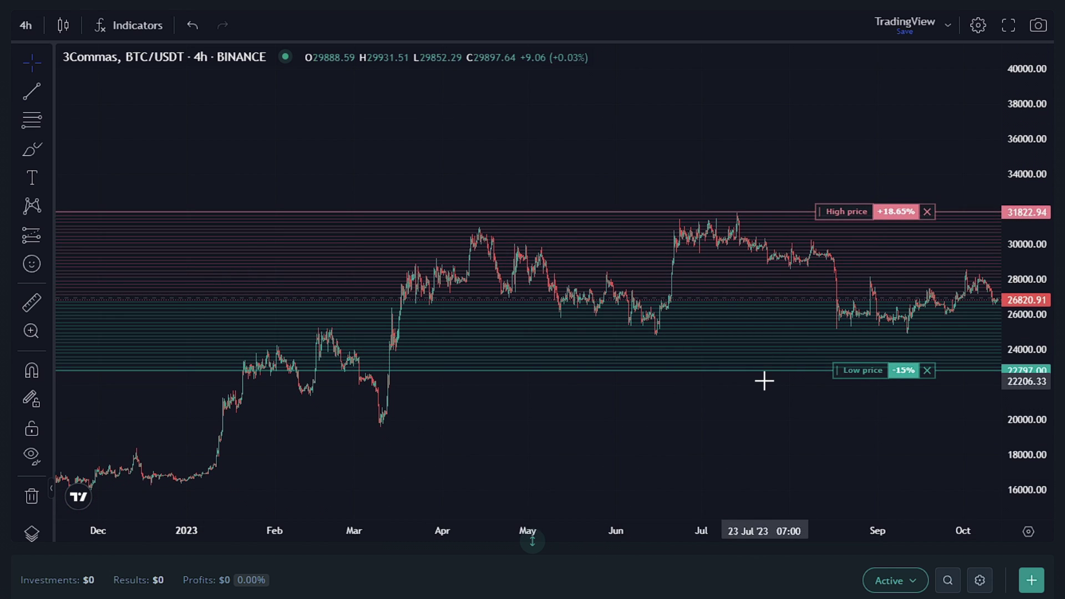
{"action": "left_click_drag", "start_coordinate": [855, 371], "coordinate": [847, 335]}
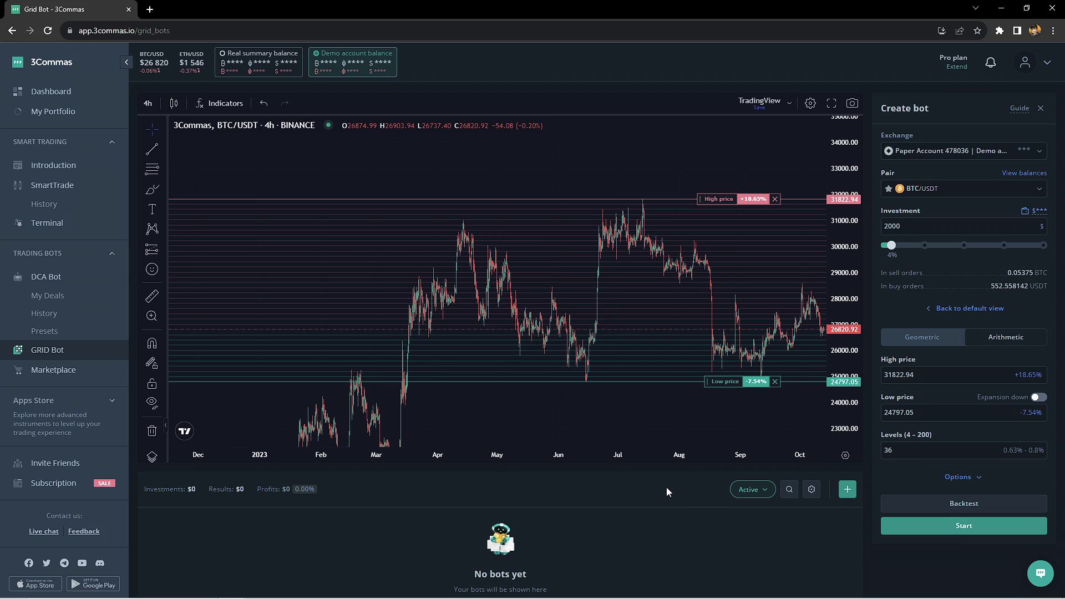
Step: Enable Expansion down with the stop-expanding-down level at 20063.69 and run a backtest
{"action": "left_click", "coordinate": [1038, 398]}
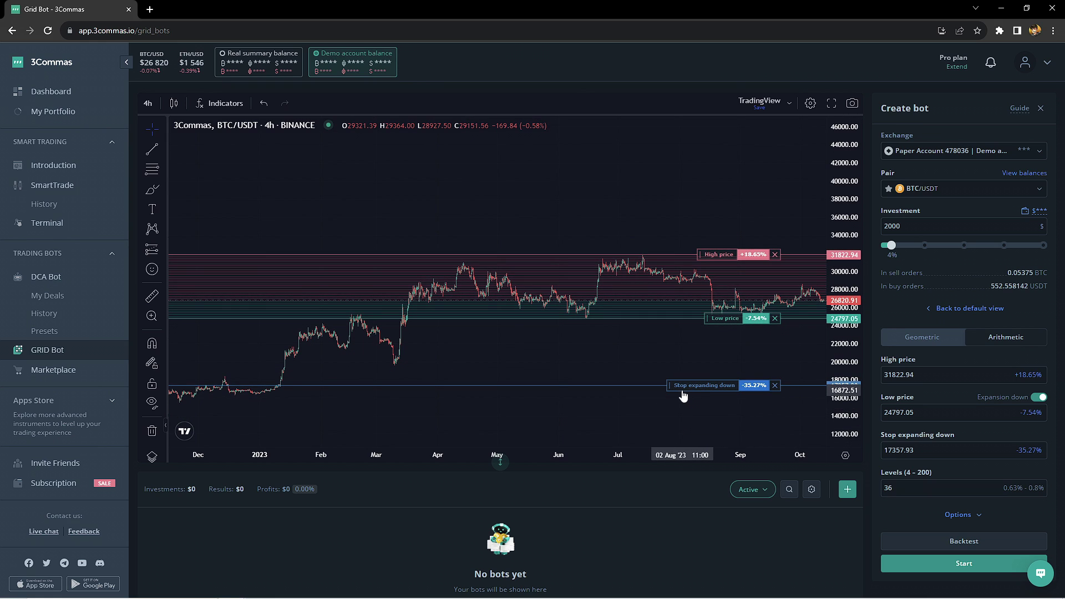
{"action": "left_click_drag", "start_coordinate": [681, 386], "coordinate": [670, 362]}
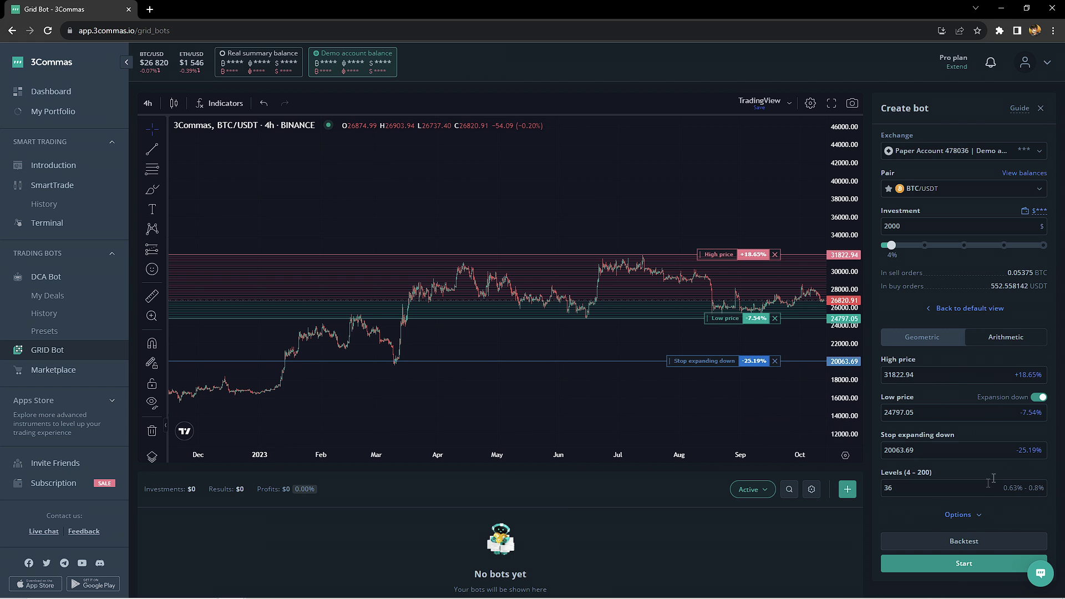
{"action": "left_click", "coordinate": [977, 545]}
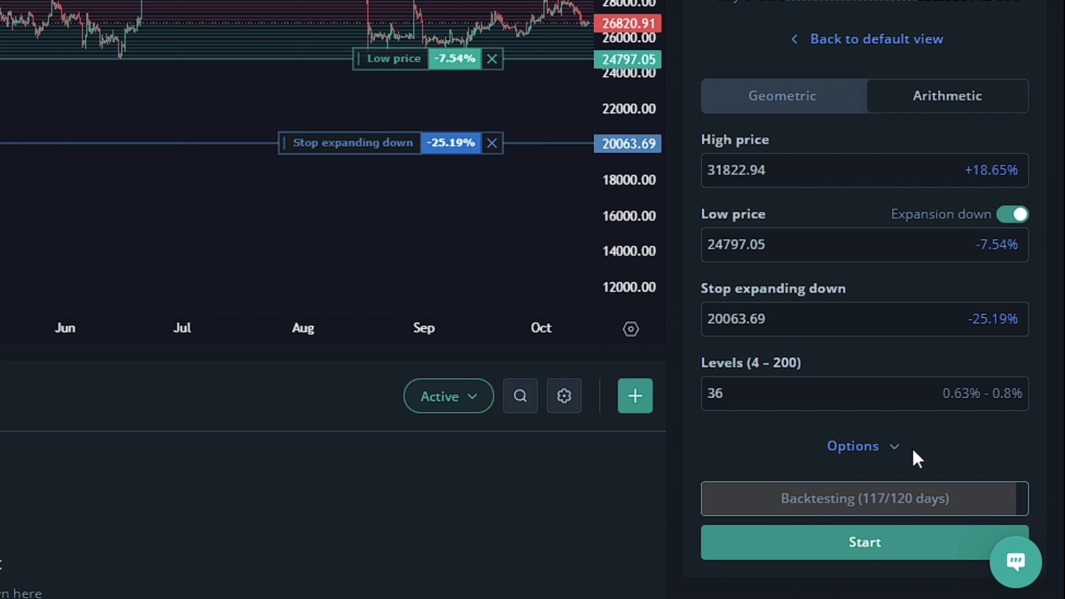
{"action": "scroll", "coordinate": [912, 447], "scroll_direction": "down", "scroll_amount": 2}
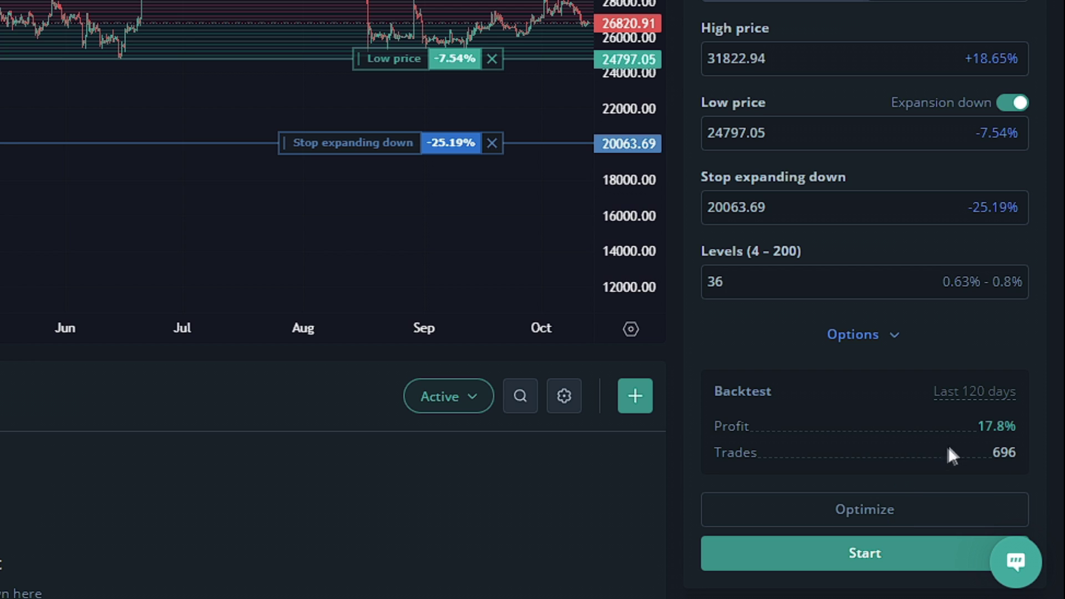
Step: Review the 17.8% backtest profit and proceed to launch the bot with these settings
{"action": "left_click_drag", "start_coordinate": [982, 428], "coordinate": [1016, 429]}
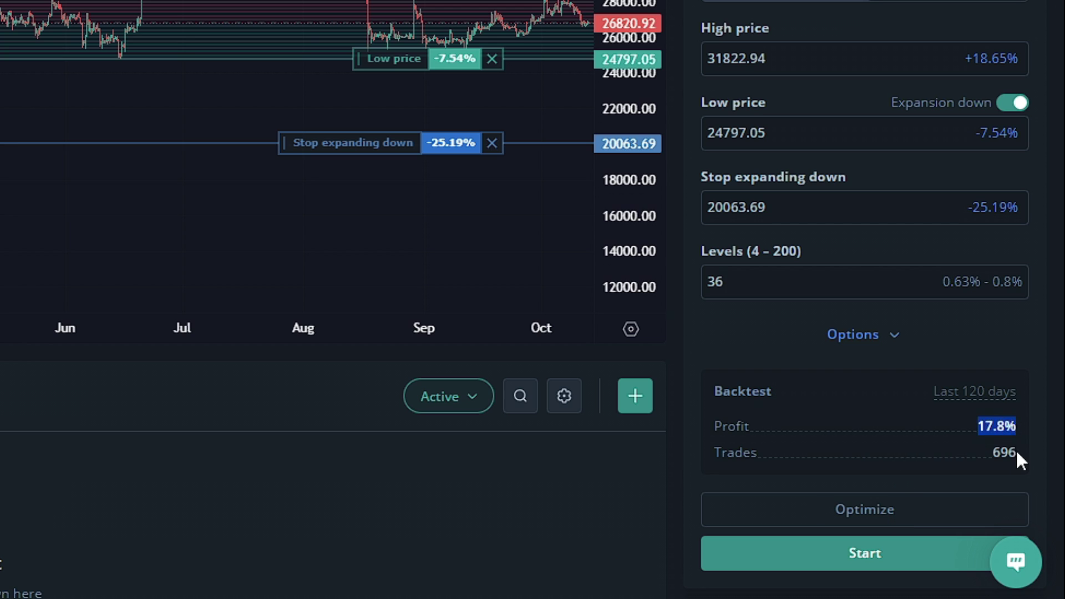
{"action": "left_click", "coordinate": [962, 444]}
Step: Start the BTC/USDT grid bot and close its status panel once it is starting up
{"action": "left_click", "coordinate": [896, 552]}
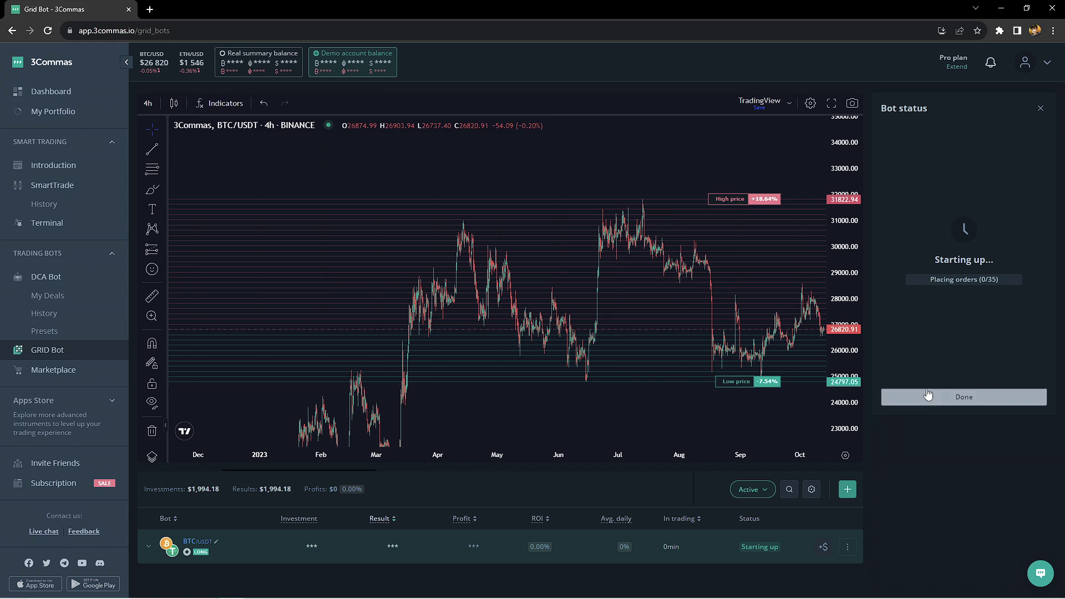
{"action": "left_click", "coordinate": [963, 396]}
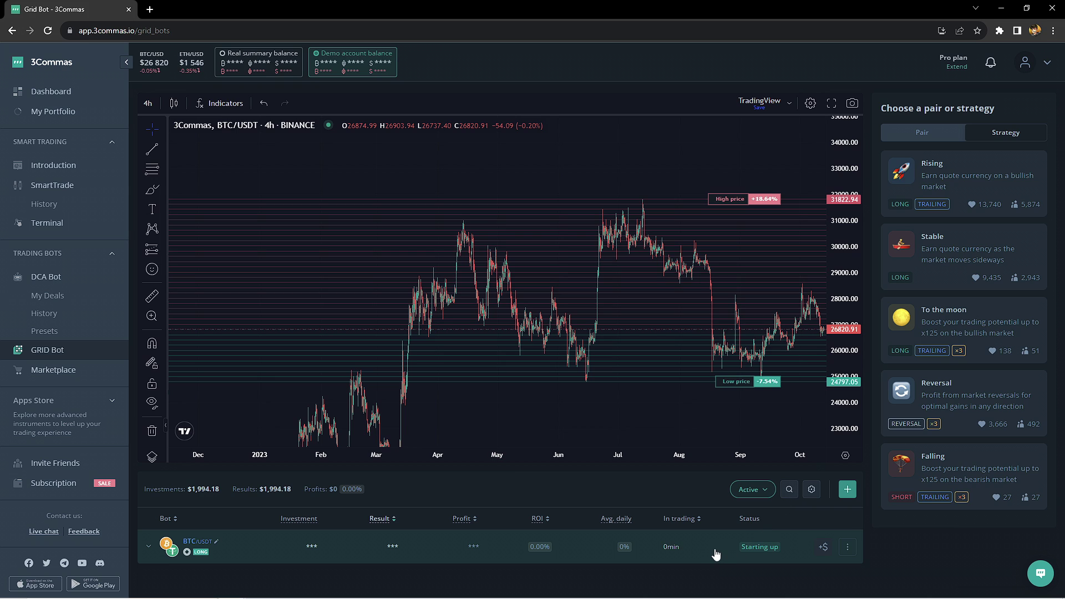
Step: Expand the BTC/USDT bot row to show its prices, step and stop-expanding-down details
{"action": "left_click", "coordinate": [149, 550]}
{"action": "scroll", "coordinate": [152, 545], "scroll_direction": "down", "scroll_amount": 2}
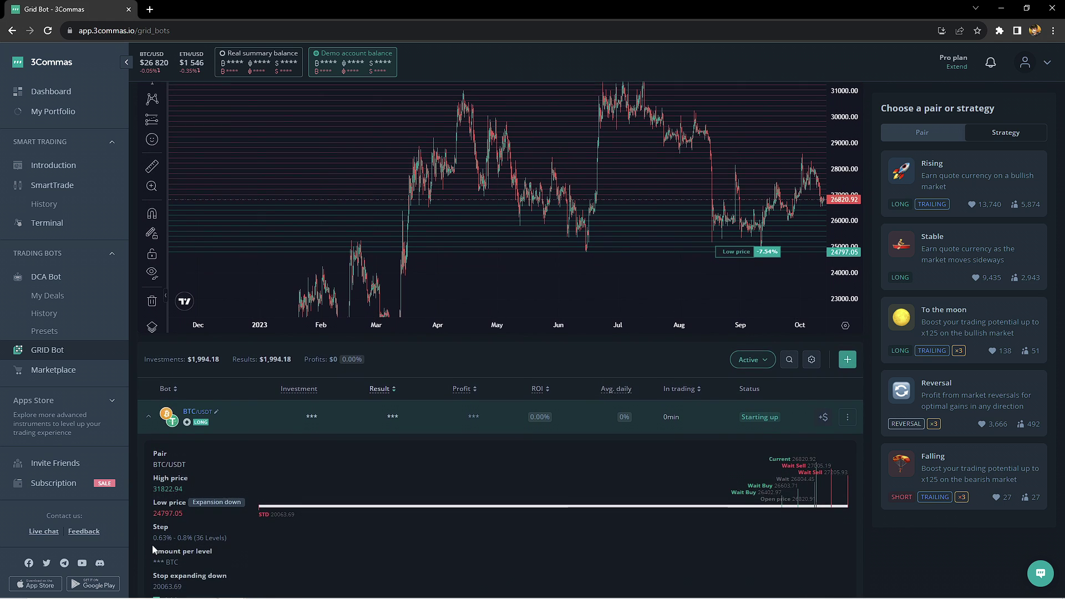